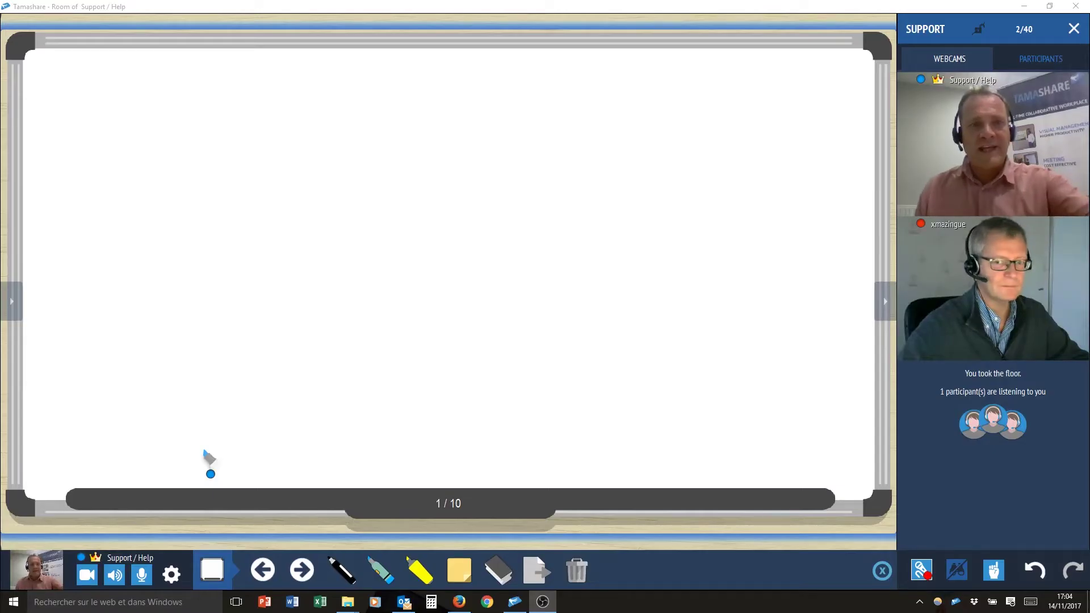
Handwrite 'Hello !' in blue marker strokes across the top of the whiteboard.
drag(245, 94, 268, 198)
drag(323, 134, 243, 156)
mouse_move(300, 80)
mouse_down()
mouse_move(310, 180)
mouse_move(370, 200)
mouse_up()
mouse_move(377, 81)
mouse_down()
mouse_move(383, 201)
mouse_move(400, 201)
mouse_up()
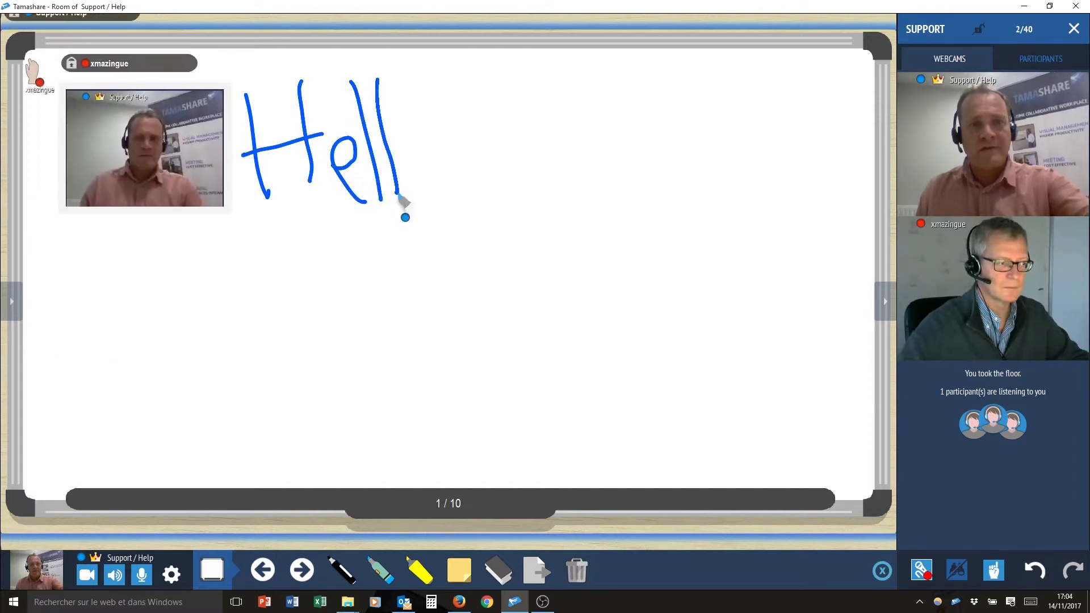
mouse_move(429, 145)
mouse_down()
mouse_move(440, 181)
mouse_move(423, 186)
mouse_up()
mouse_move(471, 78)
mouse_down()
mouse_move(506, 199)
mouse_move(488, 206)
mouse_up()
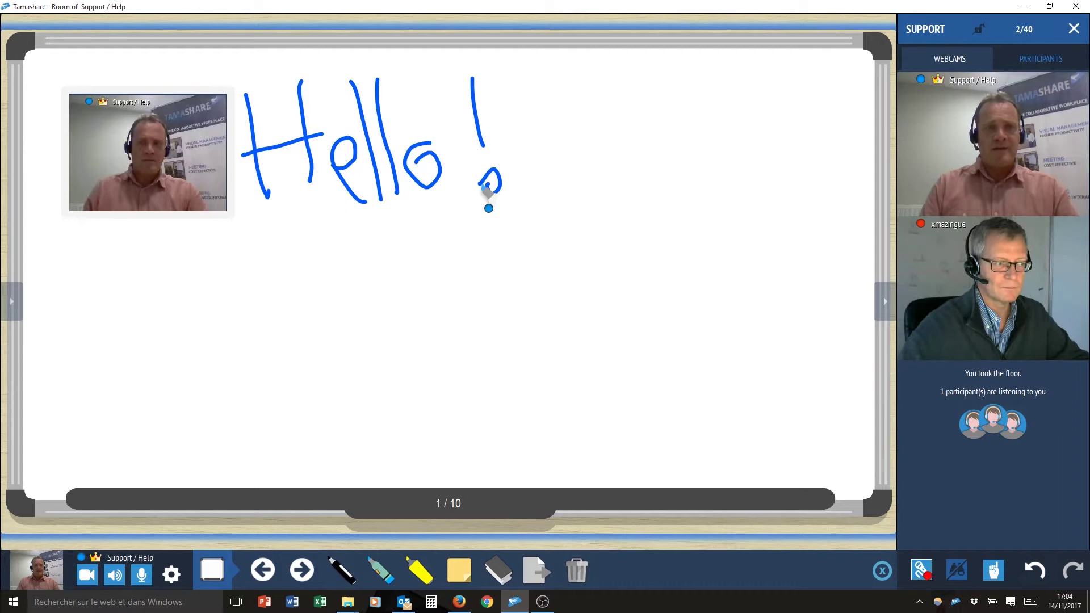
Switch the marker to green and handwrite 'Hallo' below 'Hello !'.
click(381, 570)
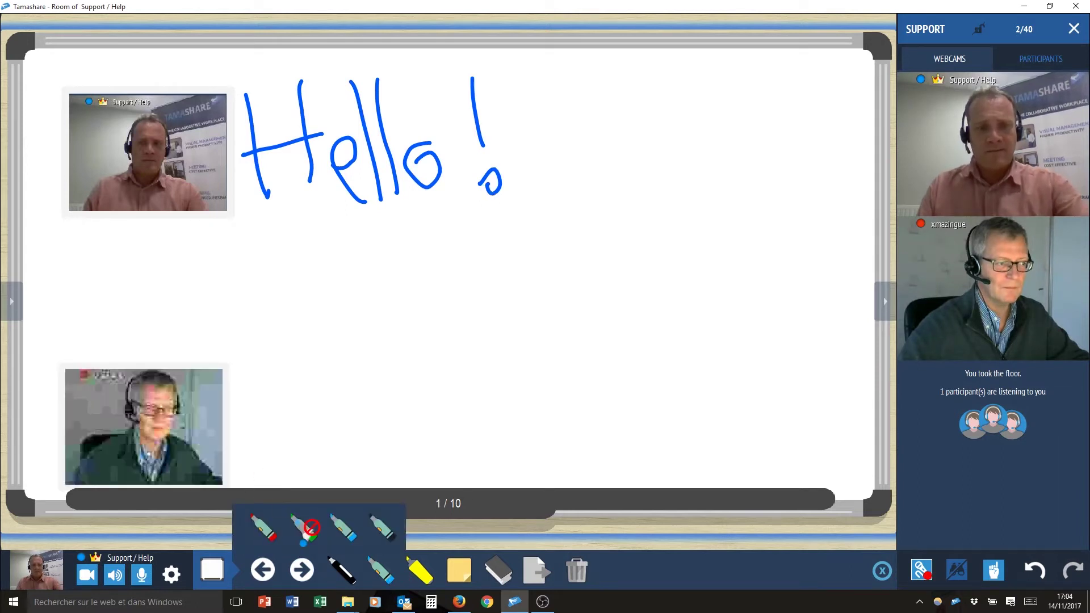
click(309, 526)
drag(299, 337, 328, 441)
drag(369, 390, 308, 400)
drag(333, 329, 359, 430)
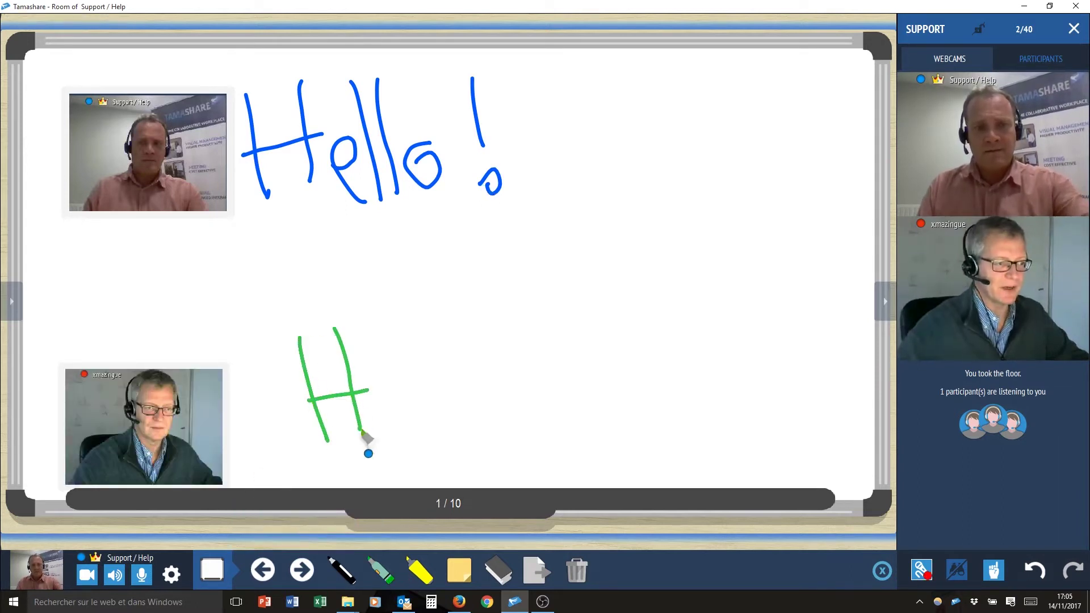
mouse_move(421, 376)
mouse_down()
mouse_move(397, 382)
mouse_move(433, 427)
mouse_up()
drag(415, 303, 453, 427)
drag(439, 280, 475, 421)
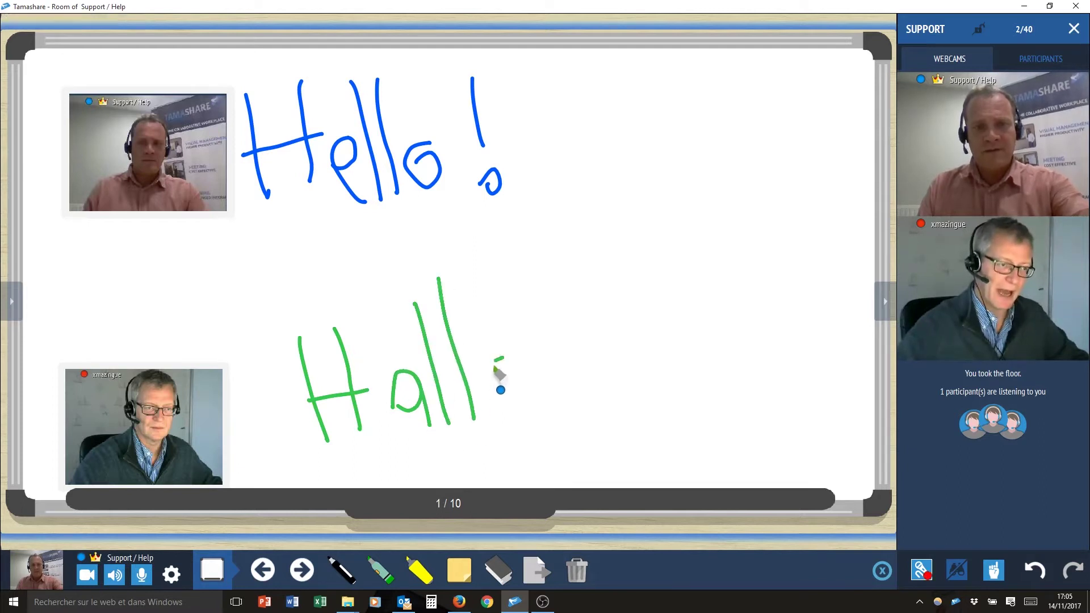
drag(505, 357, 499, 375)
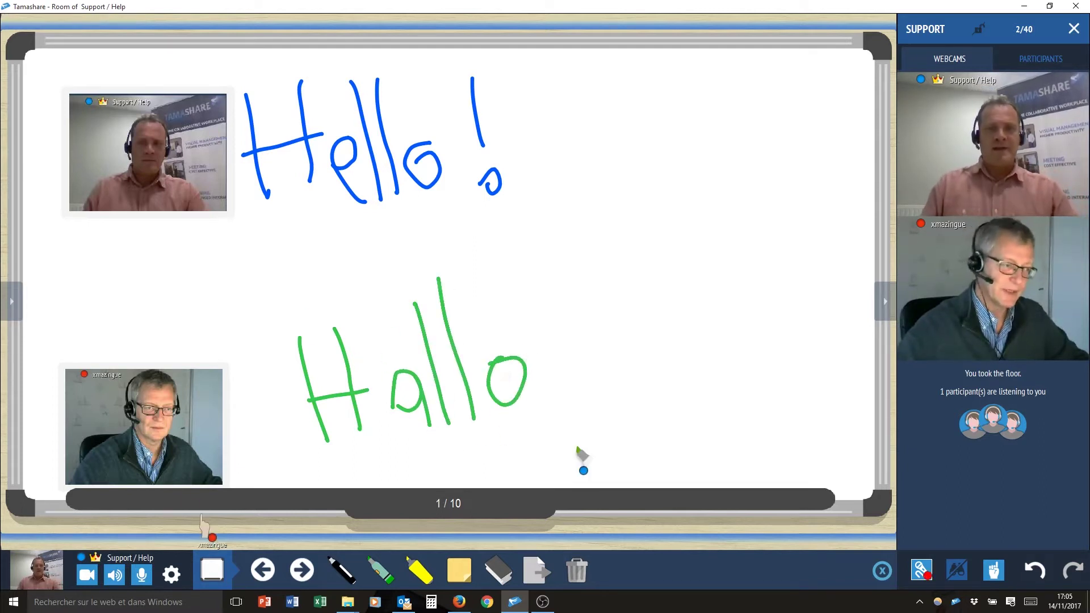
Exit drawing mode to show the ANWENDUNGSFÄLLE use-case slide.
click(883, 571)
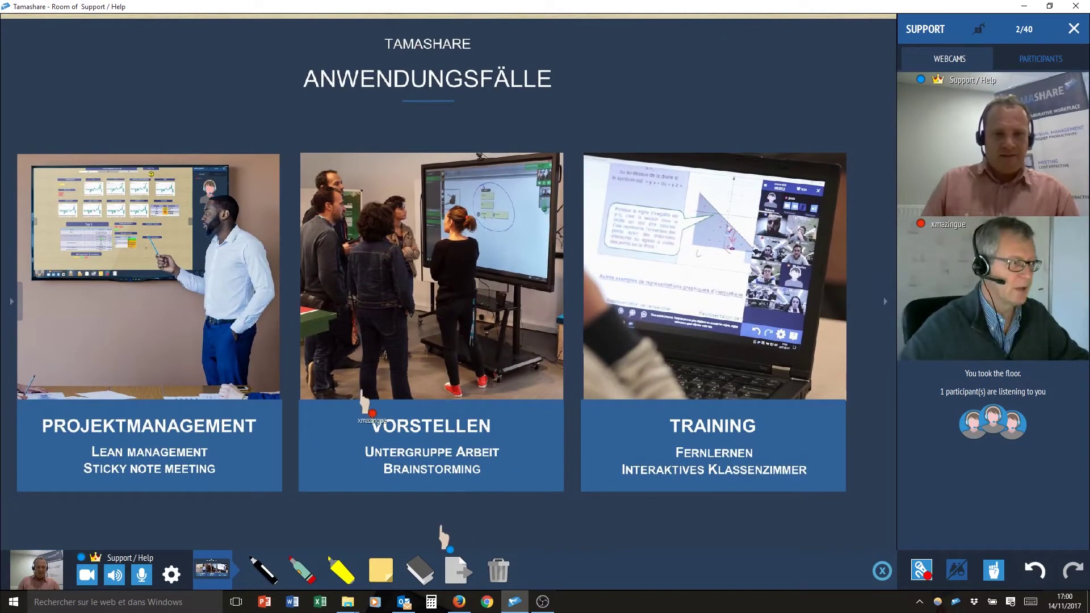
Highlight PROJEKTMANAGEMENT, VORSTELLEN and TRAINING in green, then exit annotation mode.
click(345, 572)
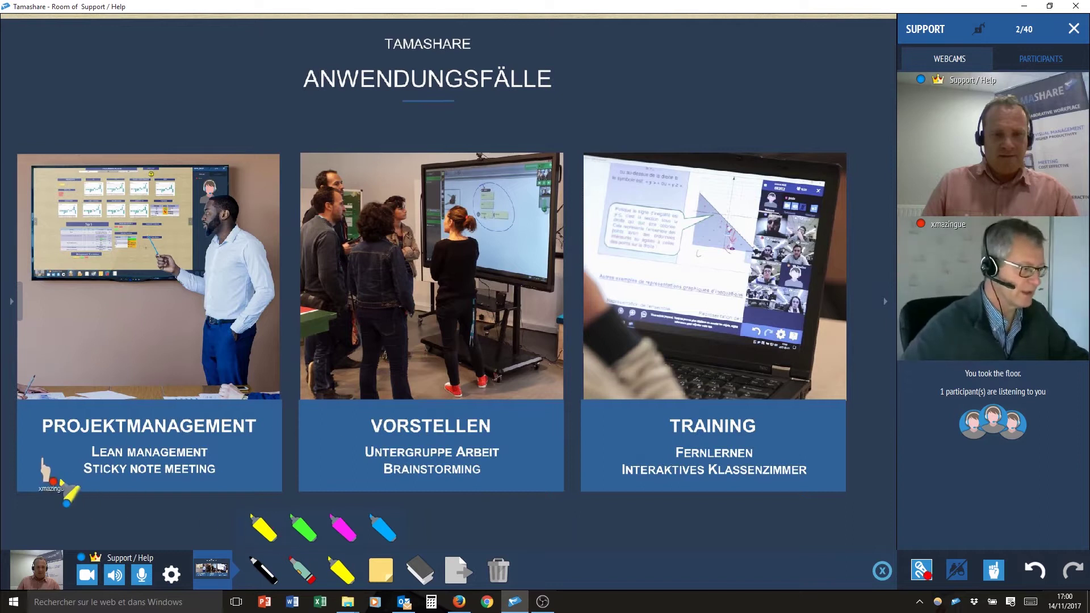
drag(38, 441, 260, 442)
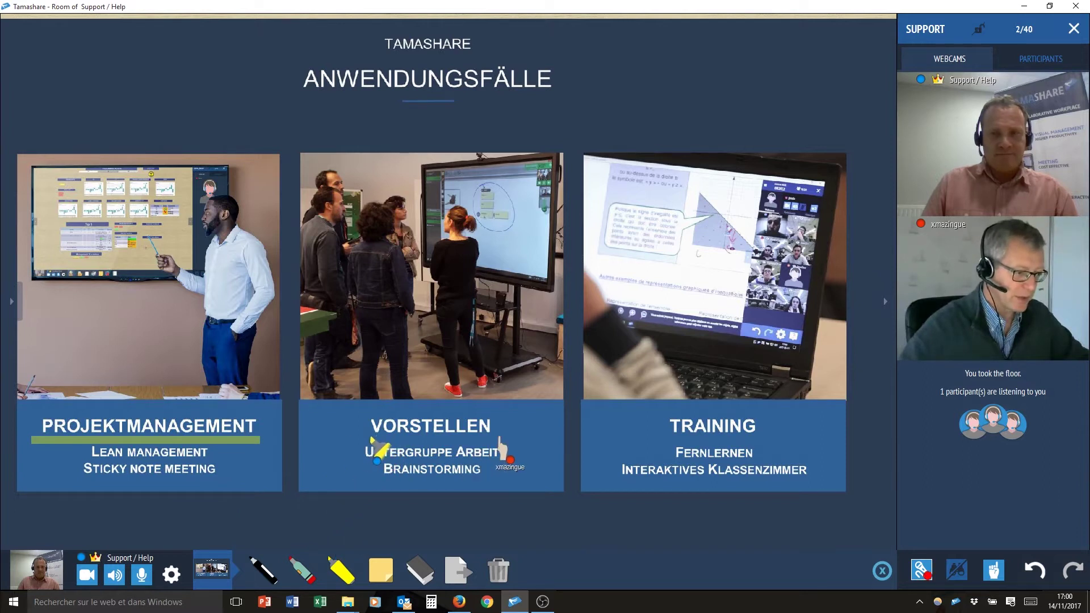
drag(371, 440, 504, 440)
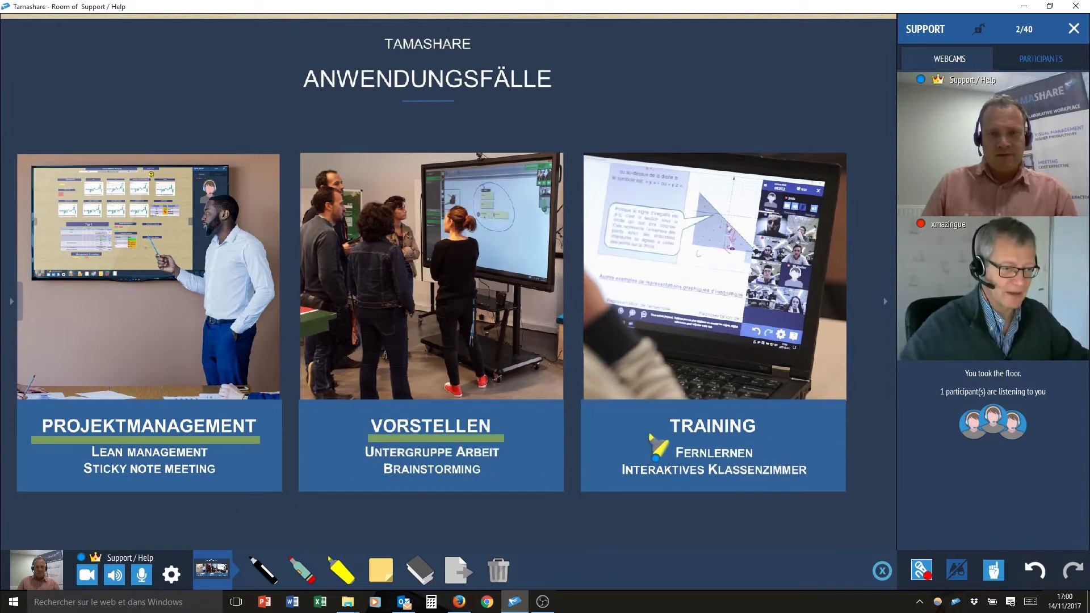
drag(741, 433, 788, 432)
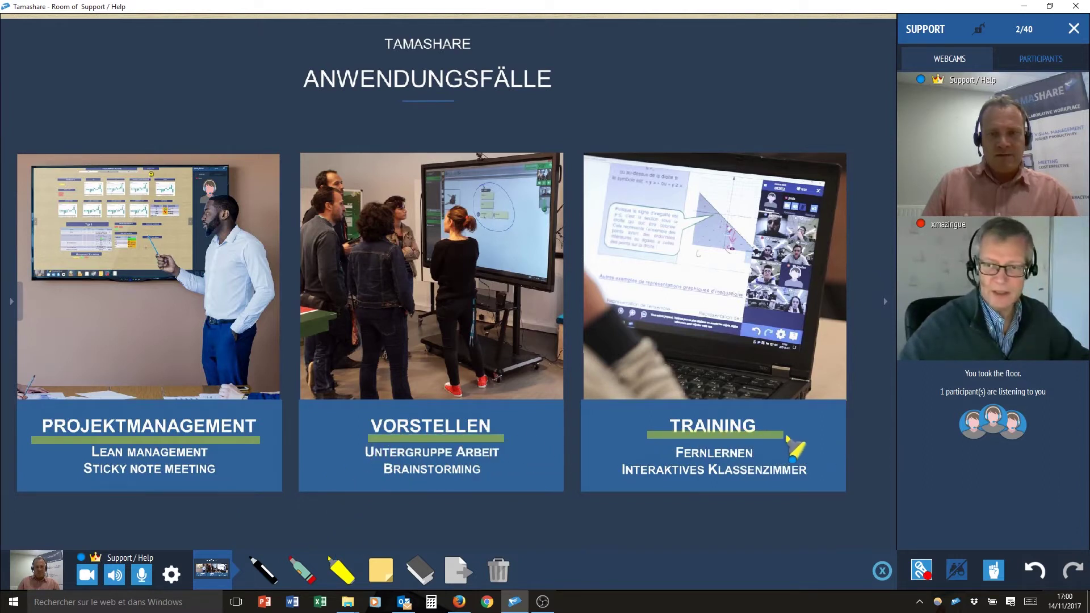
click(882, 571)
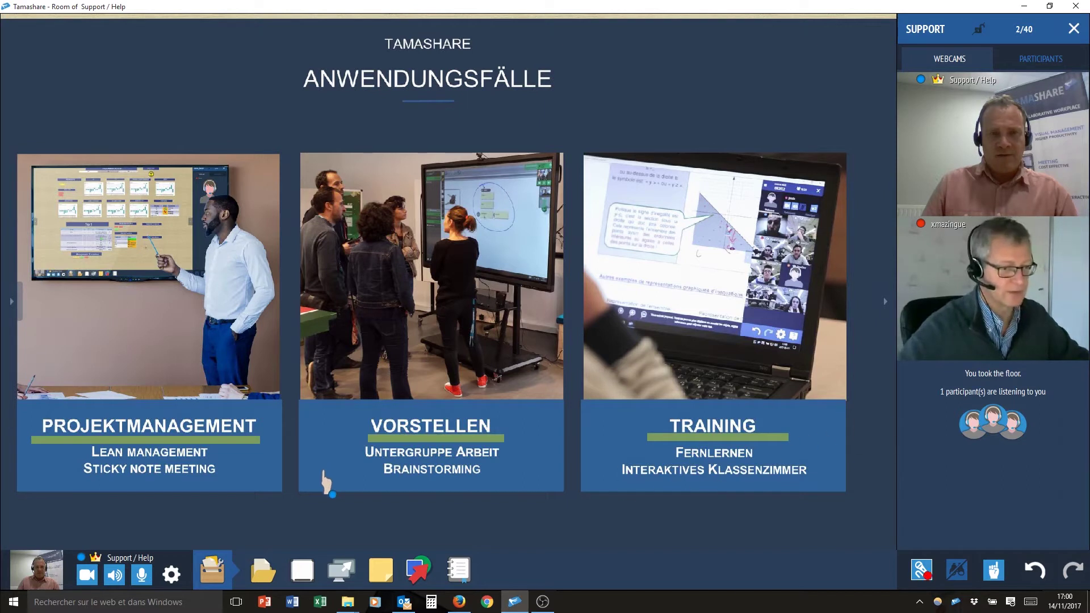
scroll(326, 482, down, 5)
scroll(377, 418, down, 5)
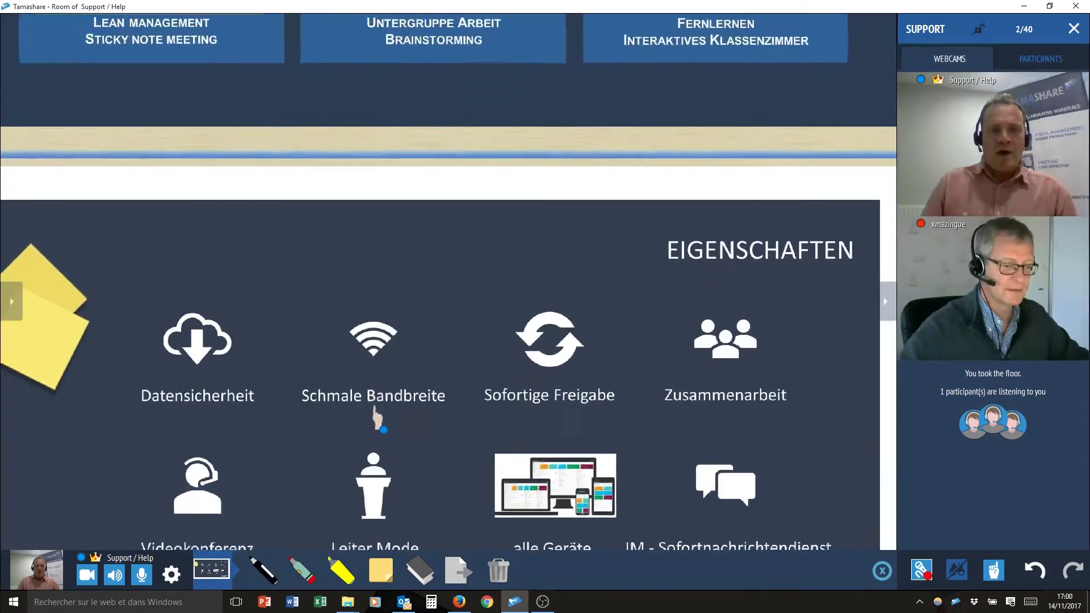
scroll(366, 317, down, 1)
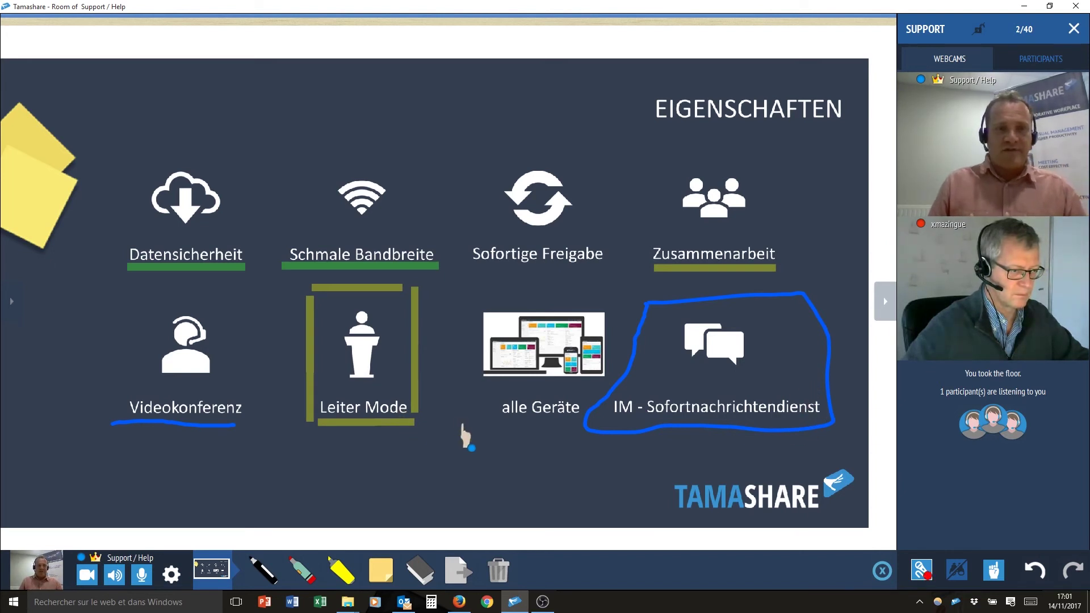
scroll(464, 432, down, 5)
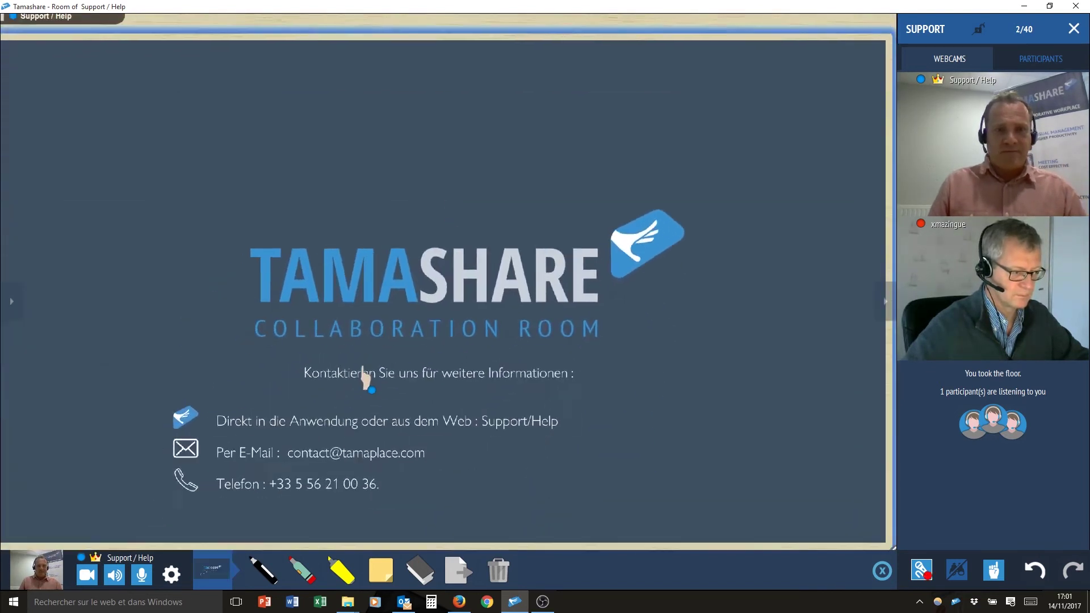